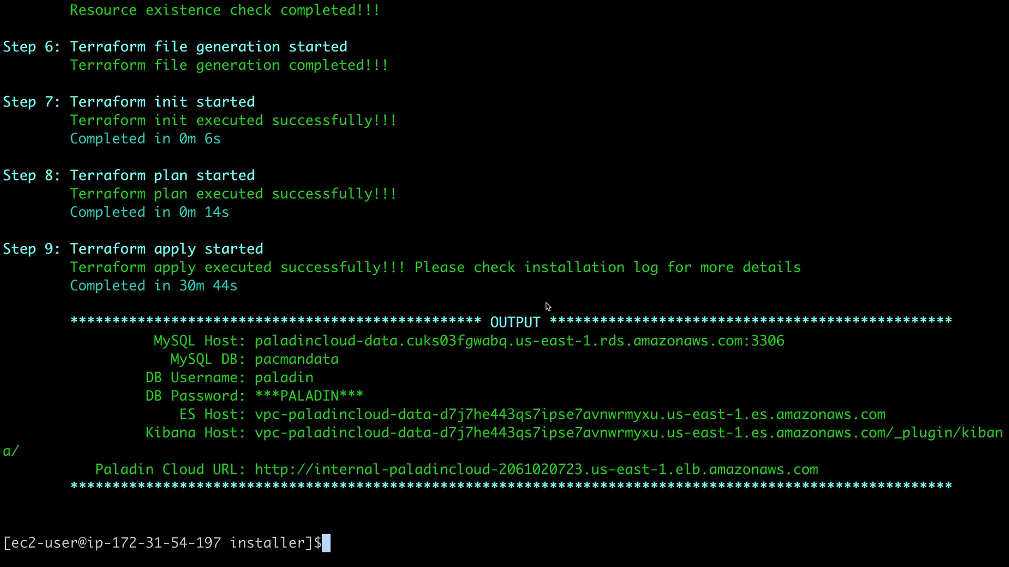
Switch from the finished installer output in Terminal to the EC2 Instances console
key("ctrl+Right")
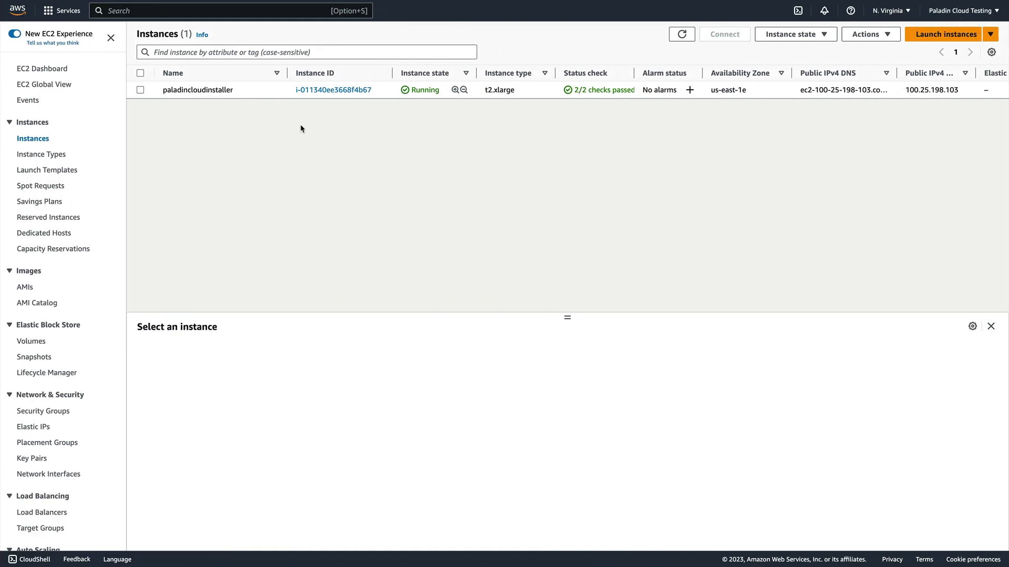
Stop the paladincloudinstaller instance from Instance state and confirm the Stop
left_click(140, 90)
left_click(820, 36)
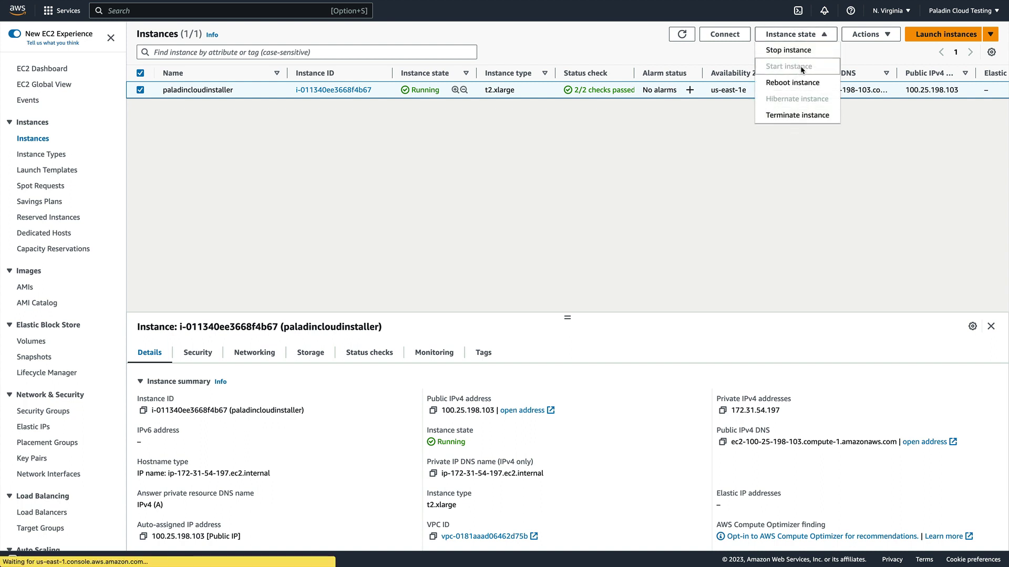
left_click(807, 50)
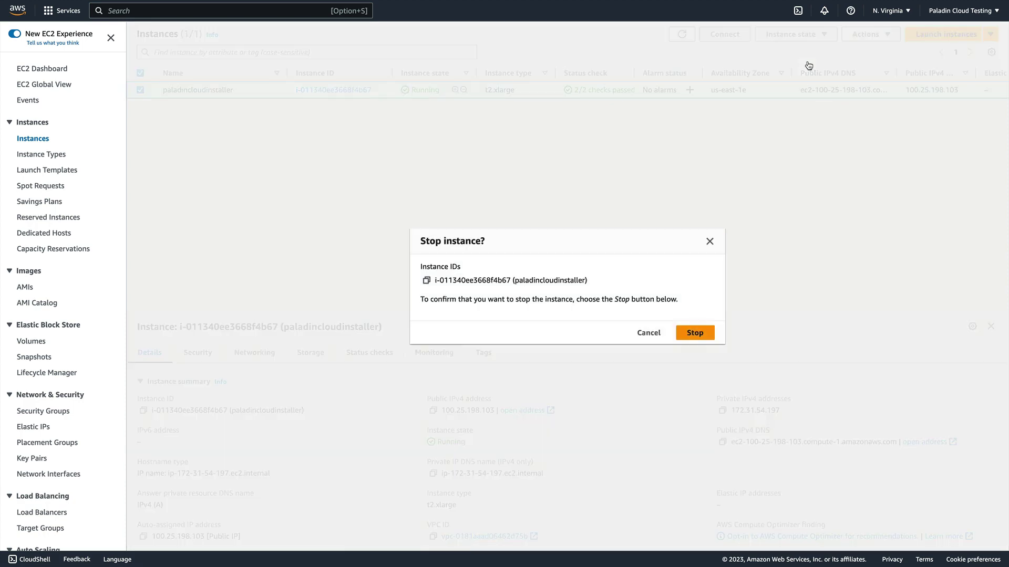
left_click(696, 335)
left_click(695, 333)
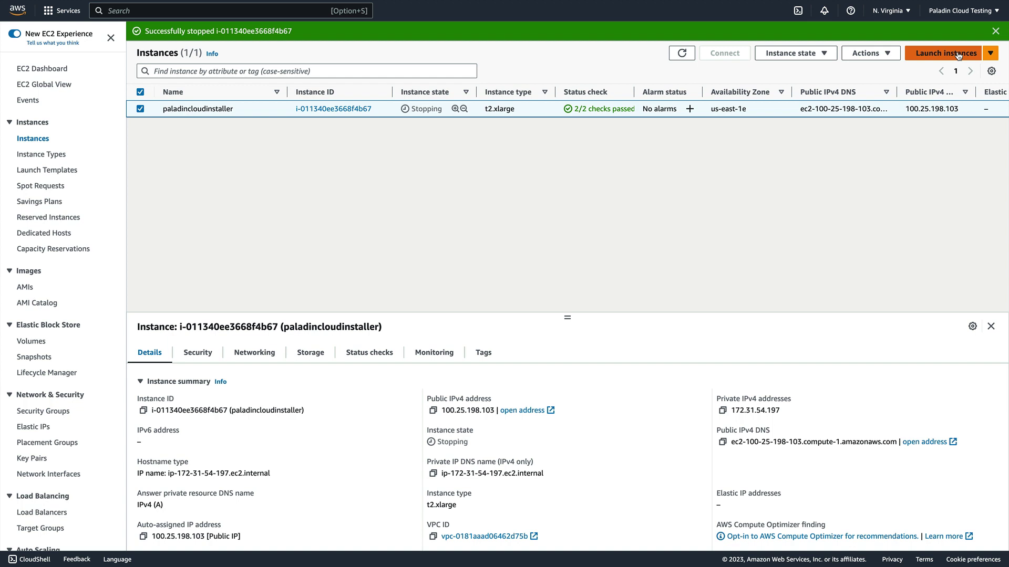
Start a new instance named PaladinCloudPortal using the Windows Server 2022 Base image
left_click(957, 53)
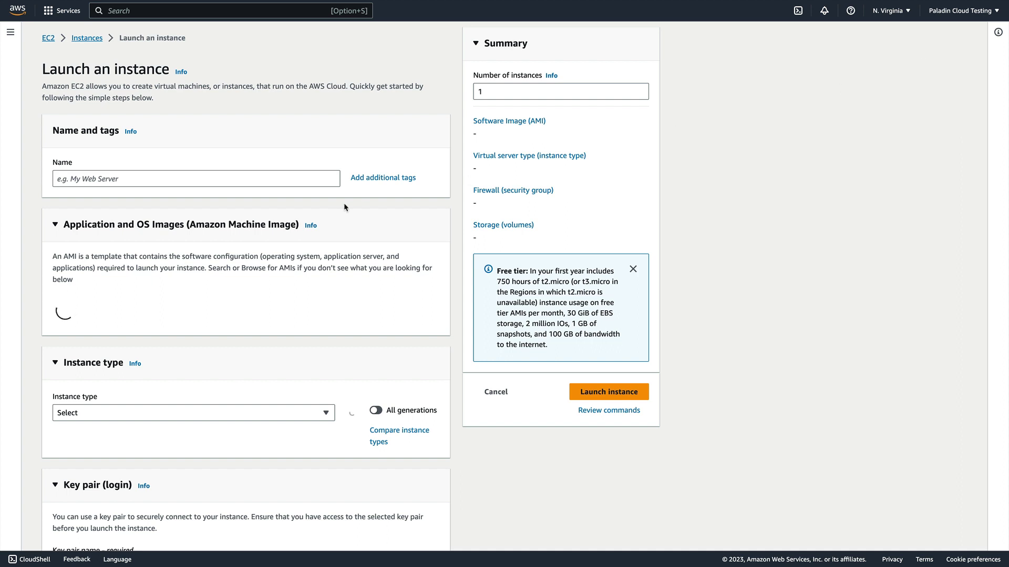
left_click(307, 177)
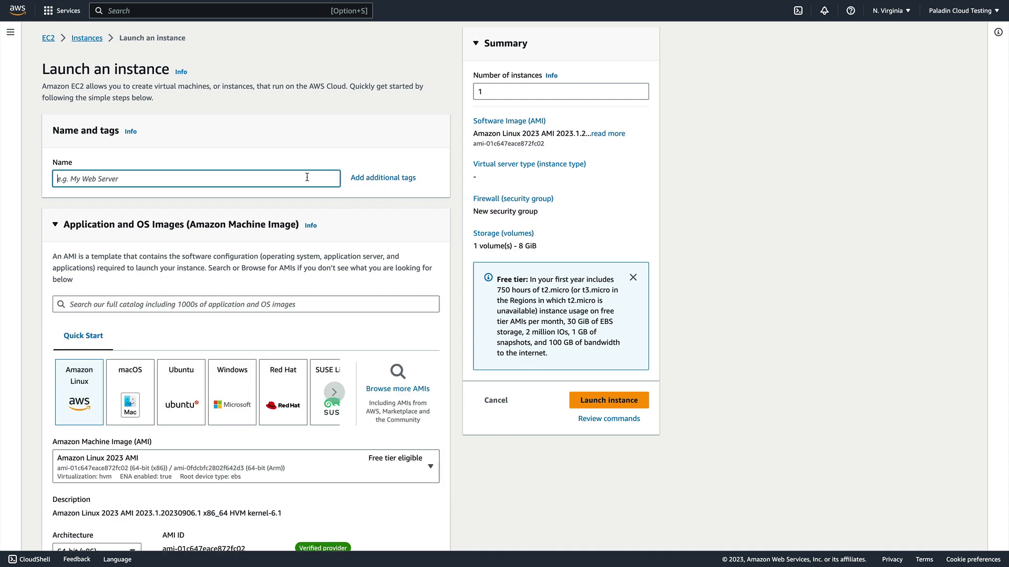
type("PaladinCloudPortal")
left_click(250, 388)
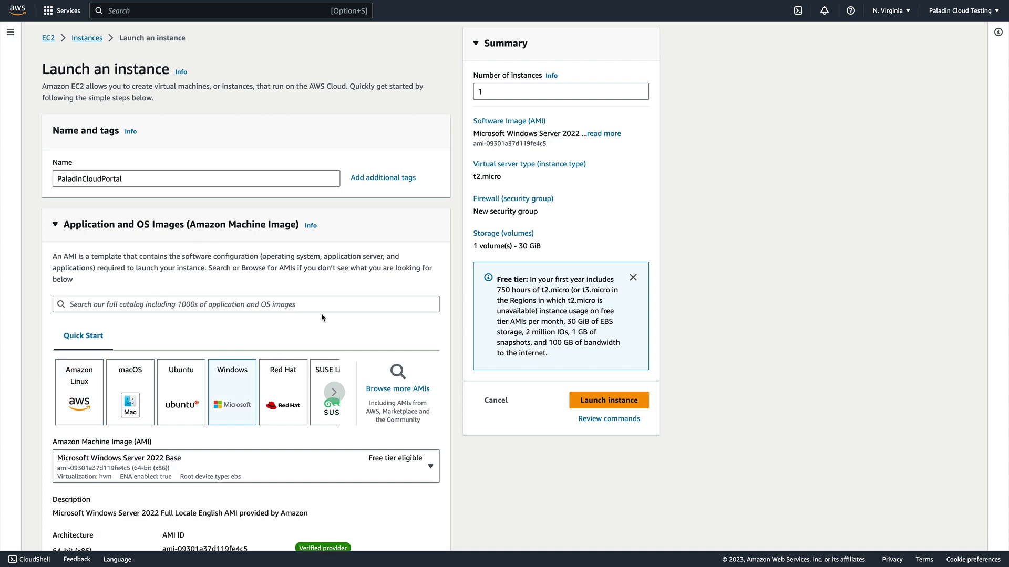
scroll(321, 315, "down", 1)
scroll(322, 318, "down", 5)
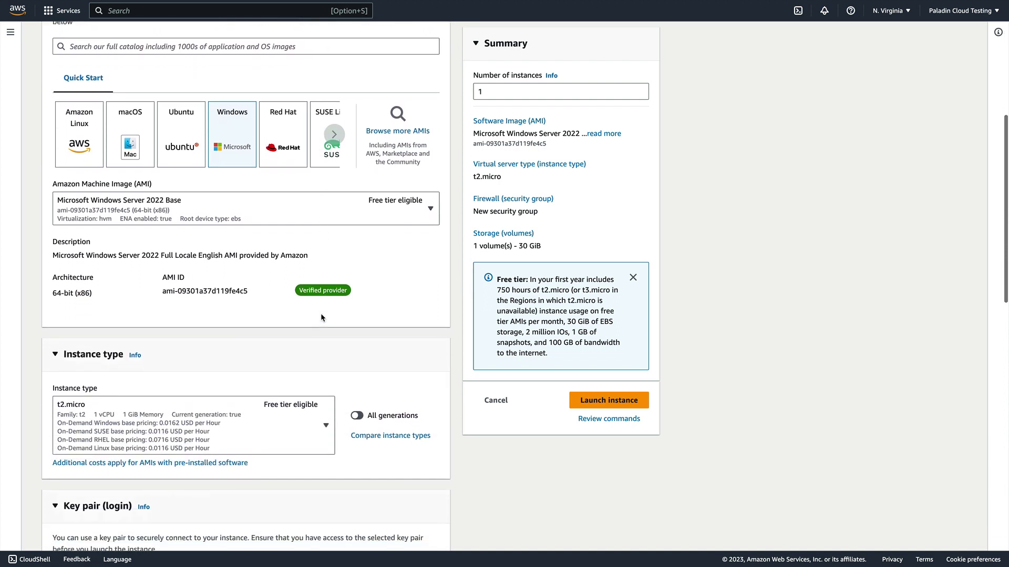
scroll(322, 317, "down", 1)
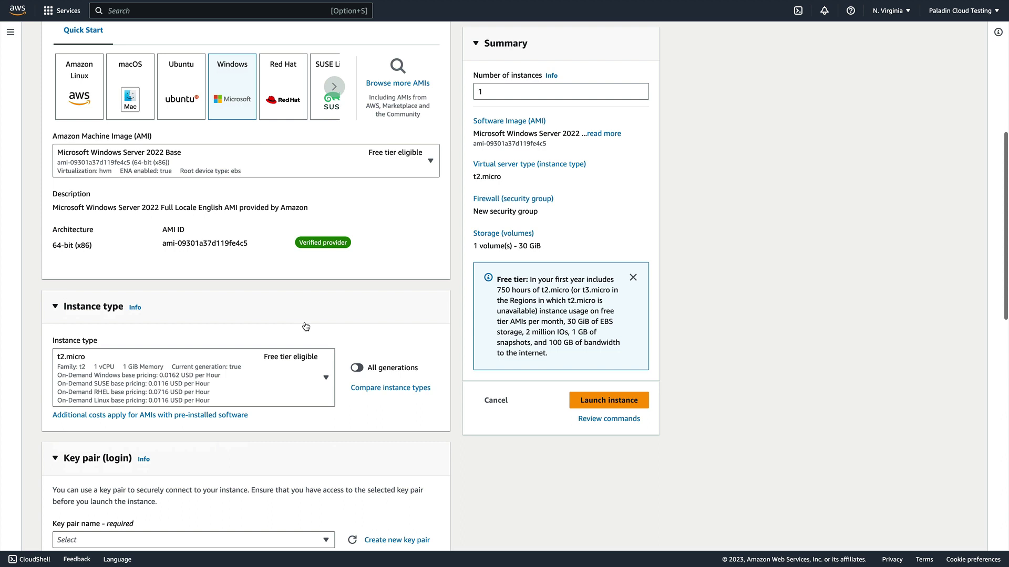
scroll(305, 327, "down", 3)
Select the PaladinCloud_PEM key pair for the new instance
left_click(324, 389)
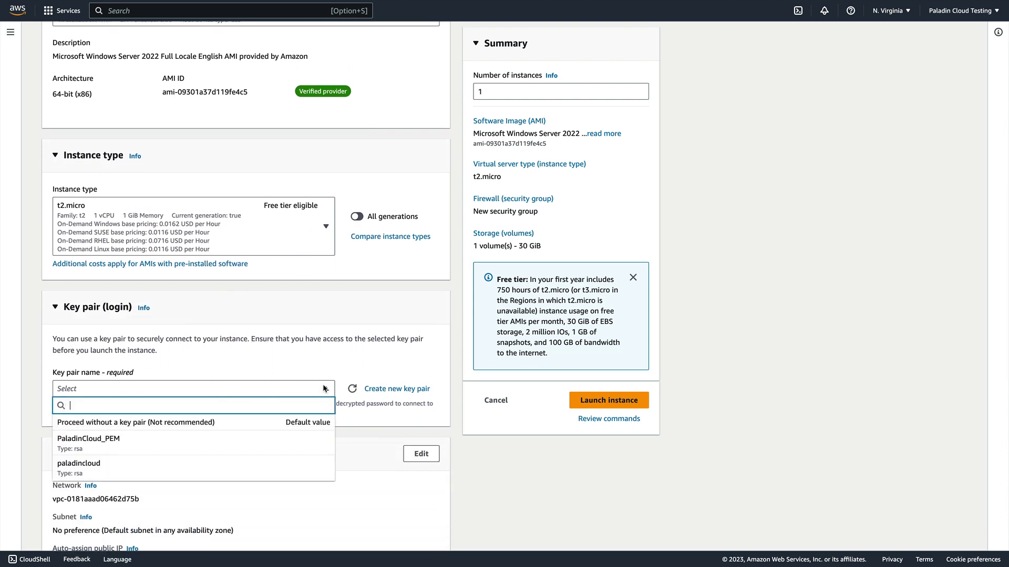
left_click(271, 440)
scroll(343, 341, "down", 1)
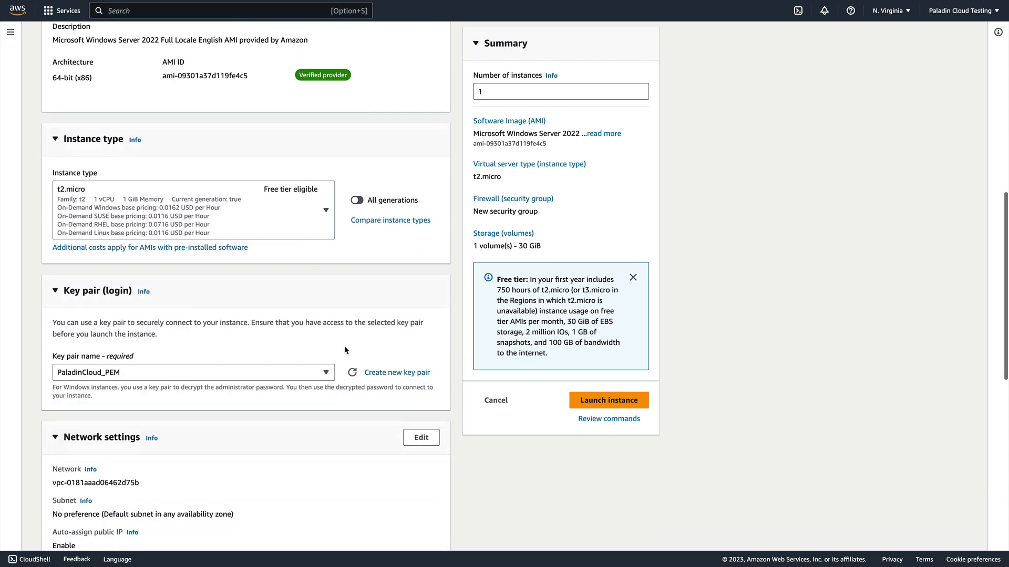
scroll(344, 346, "down", 1)
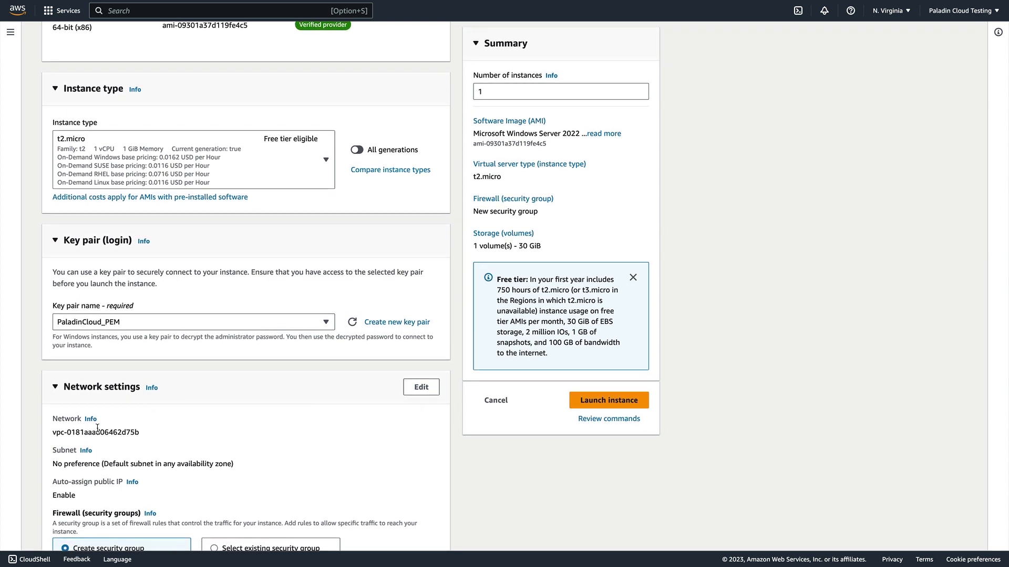
scroll(215, 402, "down", 2)
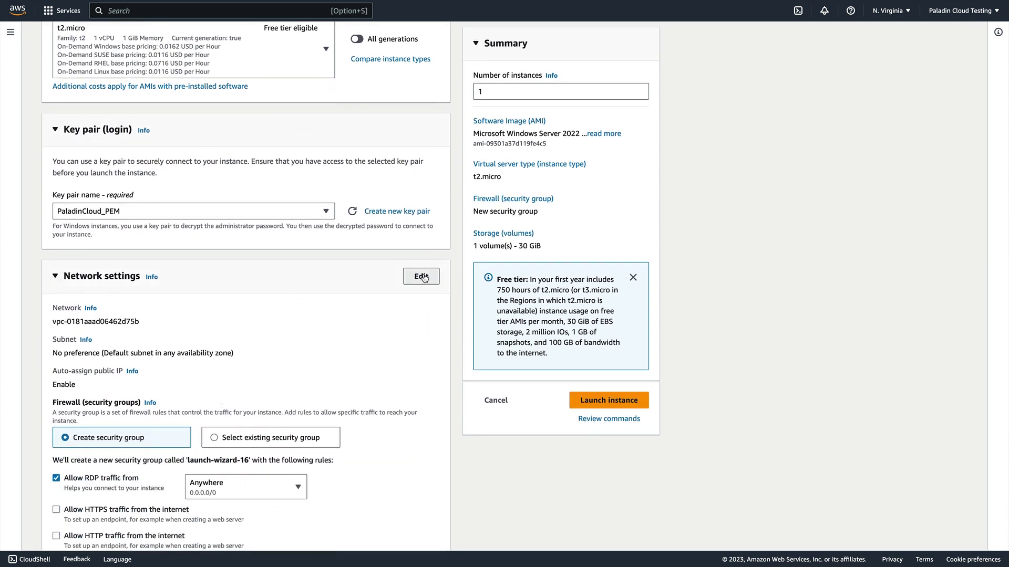
Keep the default VPC in Network settings and launch the PaladinCloudPortal instance
left_click(422, 277)
left_click(324, 328)
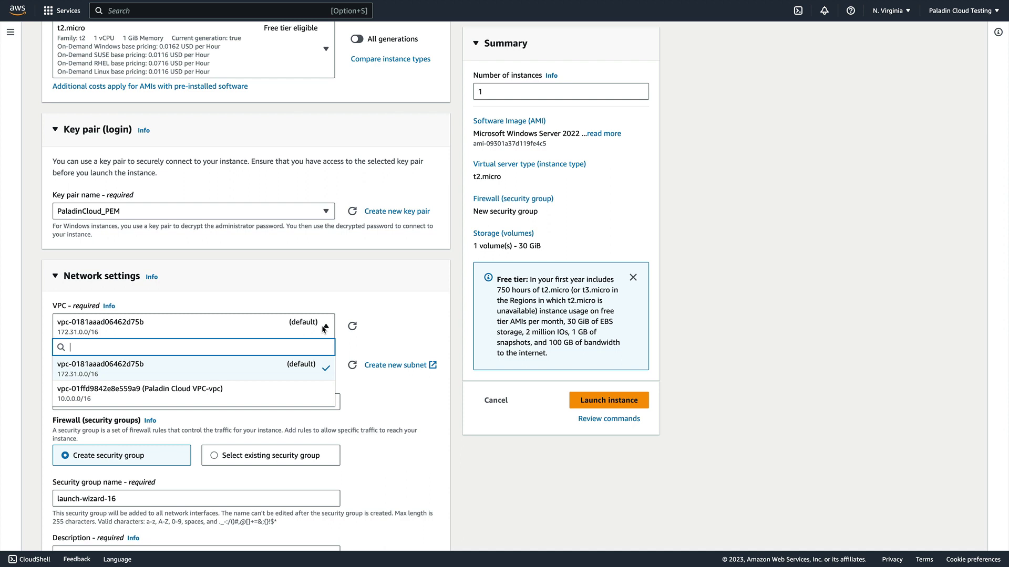
left_click(324, 328)
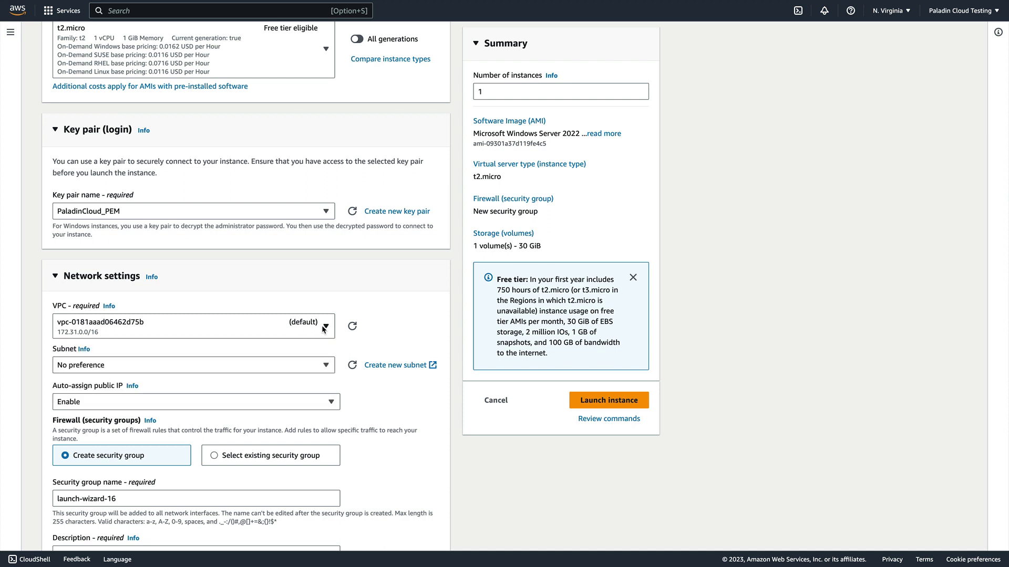
scroll(374, 390, "down", 7)
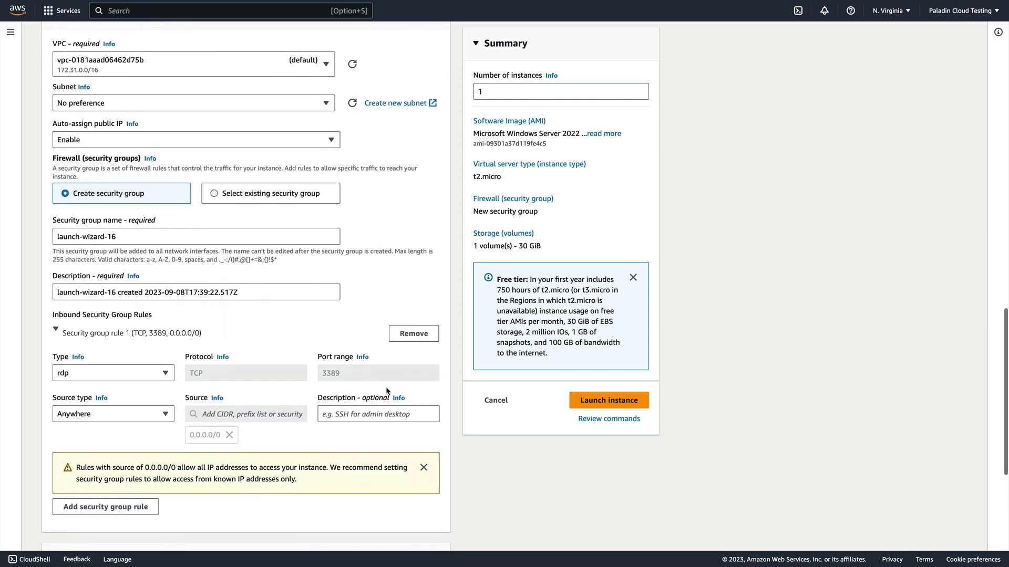
scroll(374, 391, "down", 2)
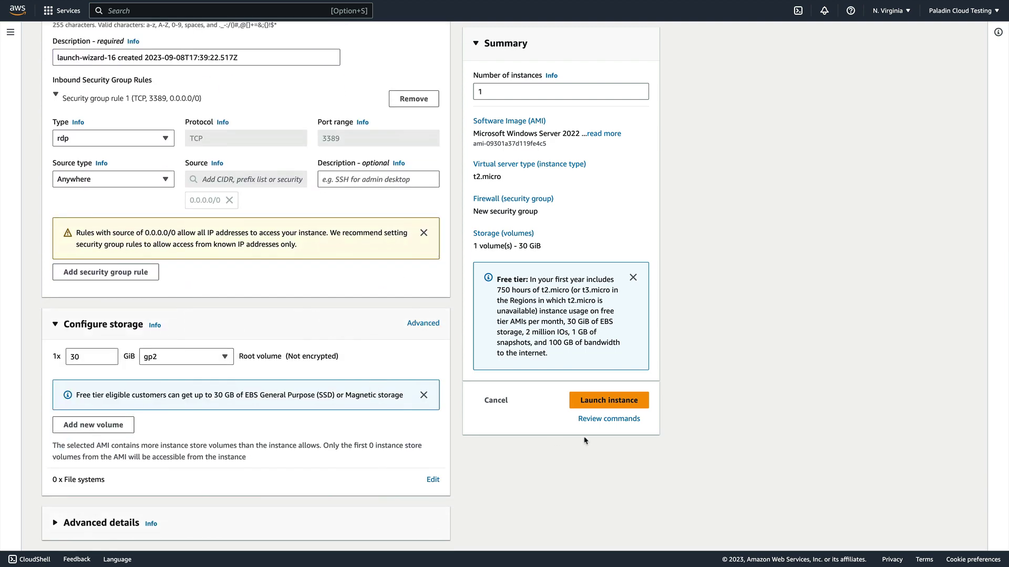
left_click(601, 401)
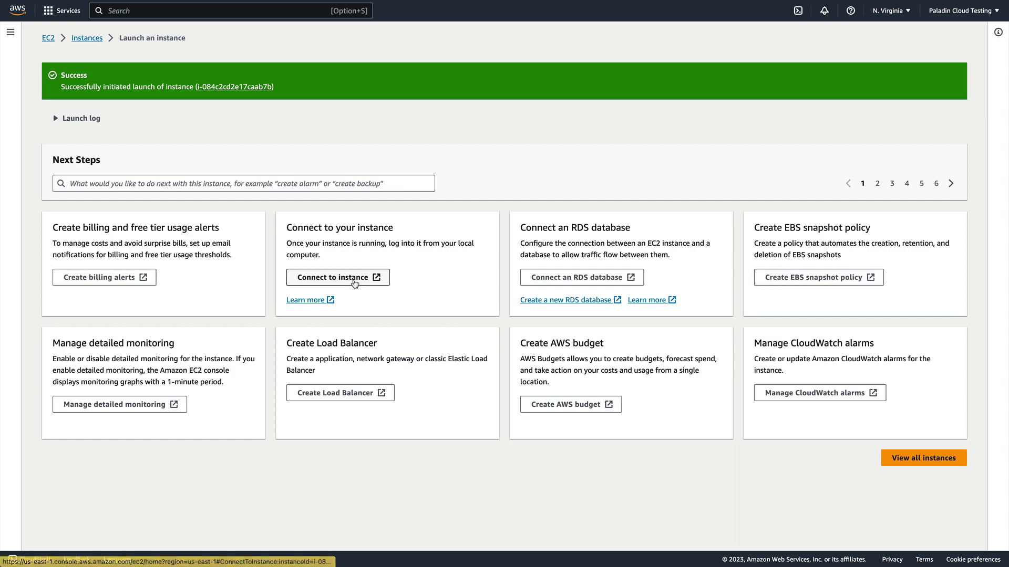
Save the PaladinCloudPortal RDP file to Downloads and go to the Get Windows password page
left_click(350, 281)
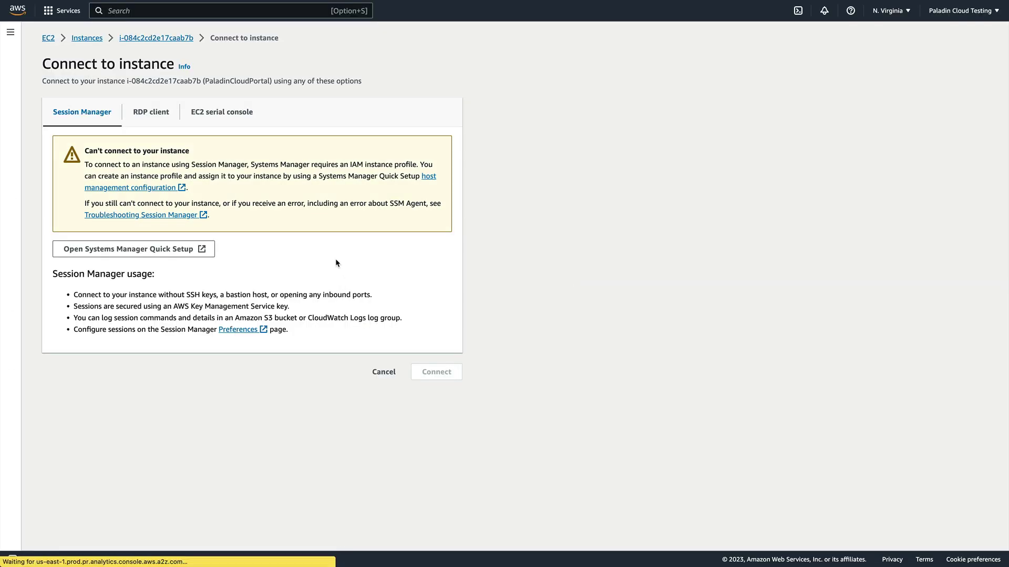
left_click(156, 121)
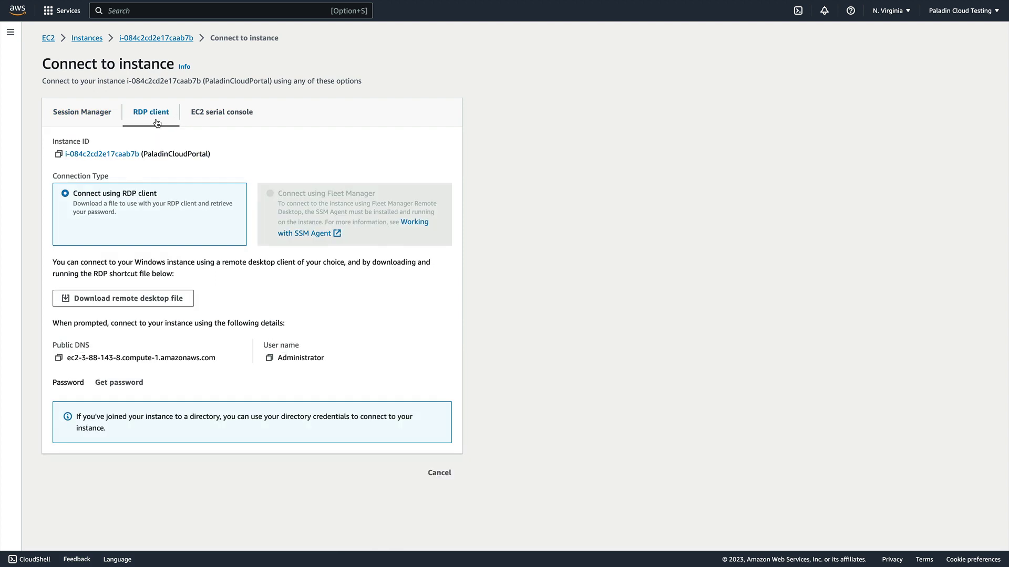
left_click(141, 302)
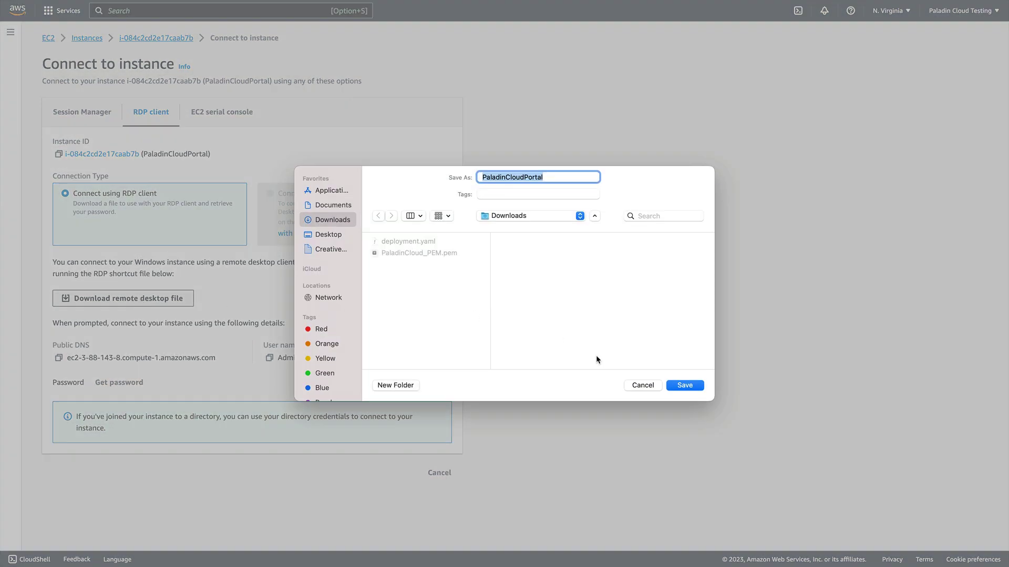
left_click(685, 385)
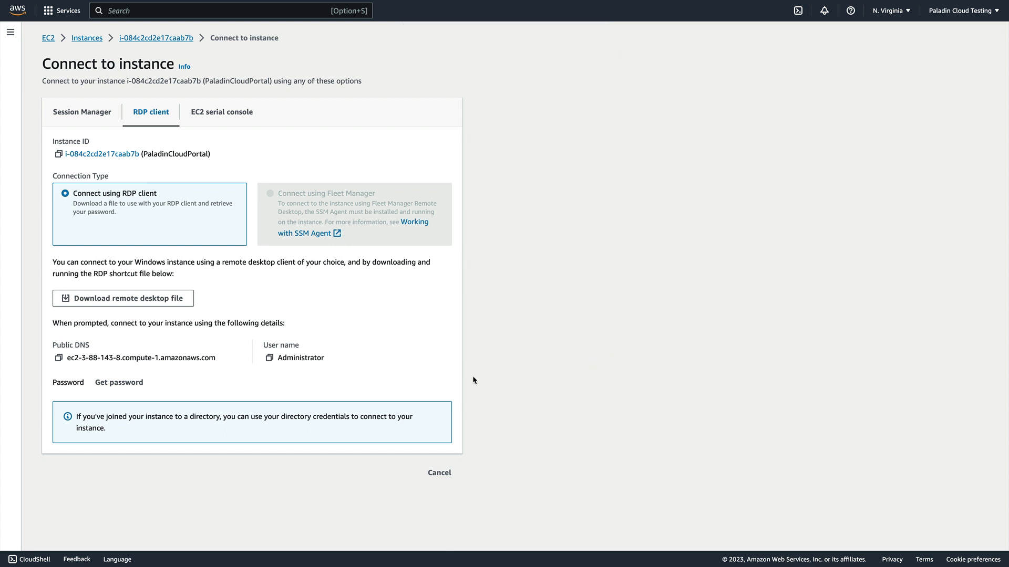
left_click(131, 382)
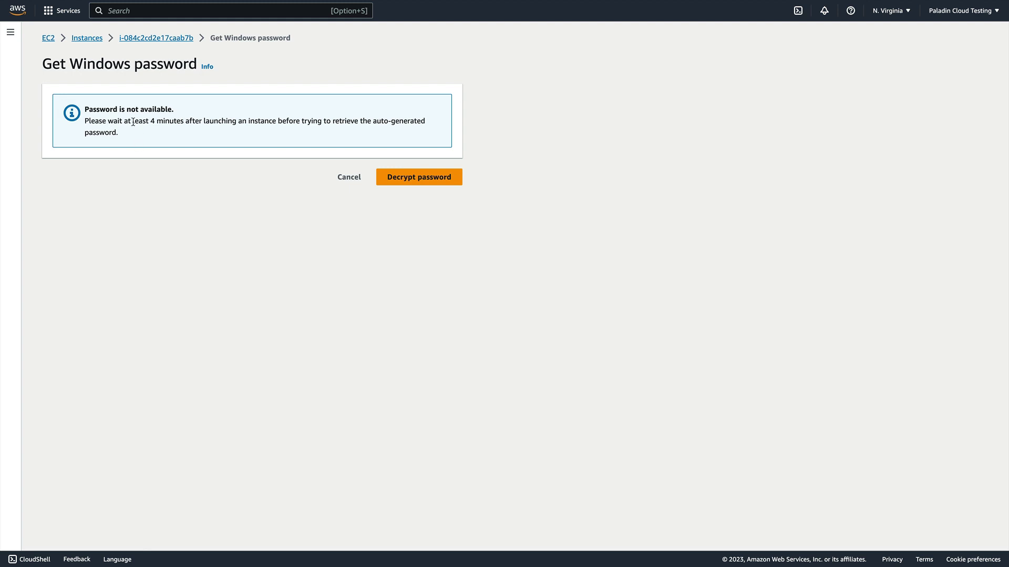
Decrypt the Administrator password by uploading the PaladinCloud_PEM.pem private key
left_click_drag(132, 121, 182, 121)
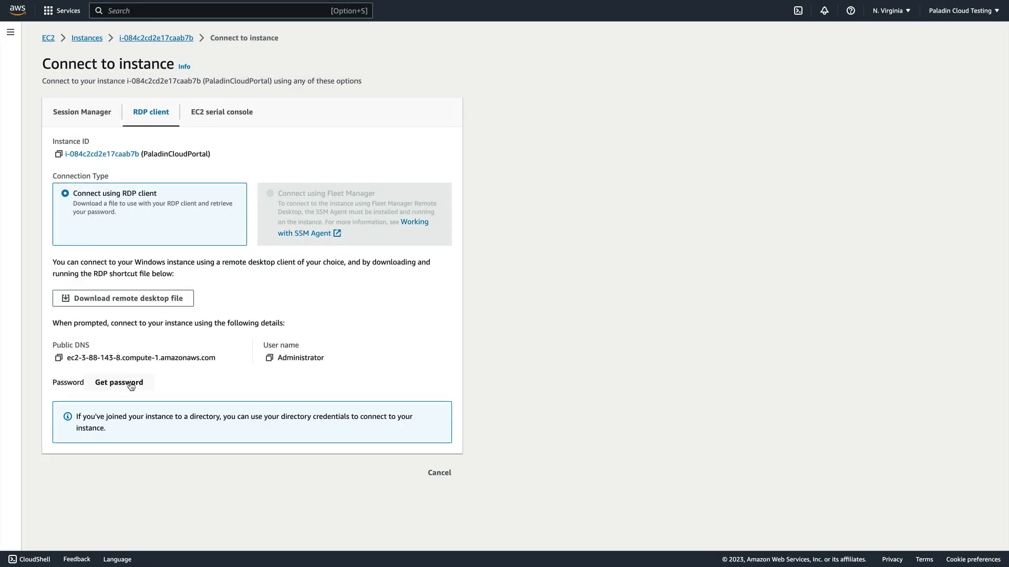
left_click(130, 383)
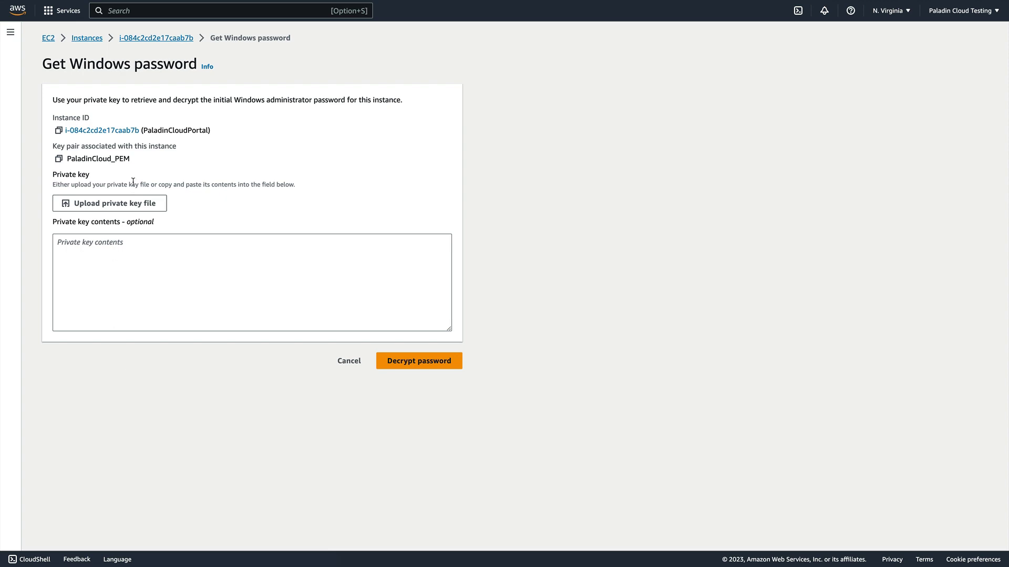
left_click(133, 209)
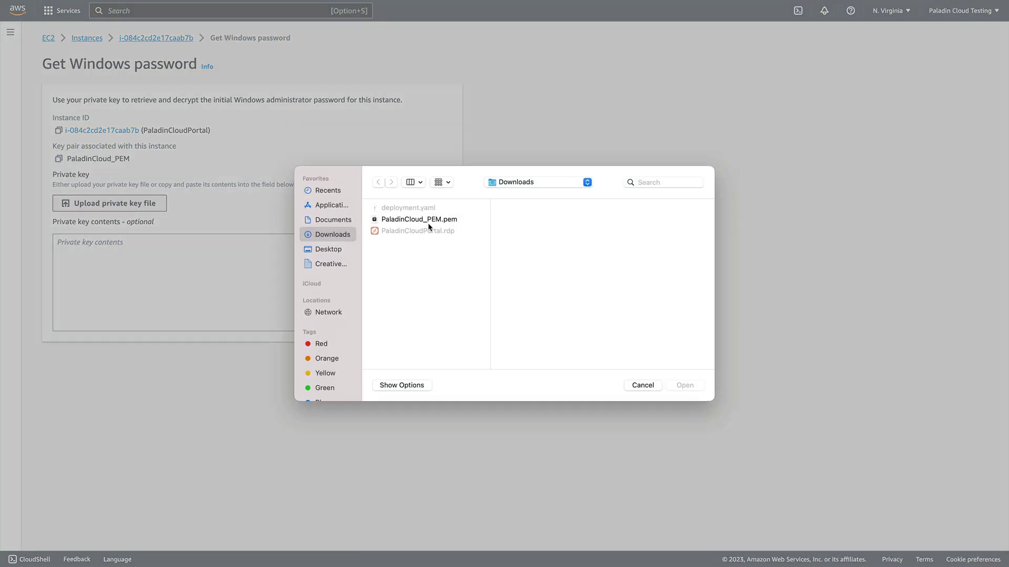
double_click(440, 219)
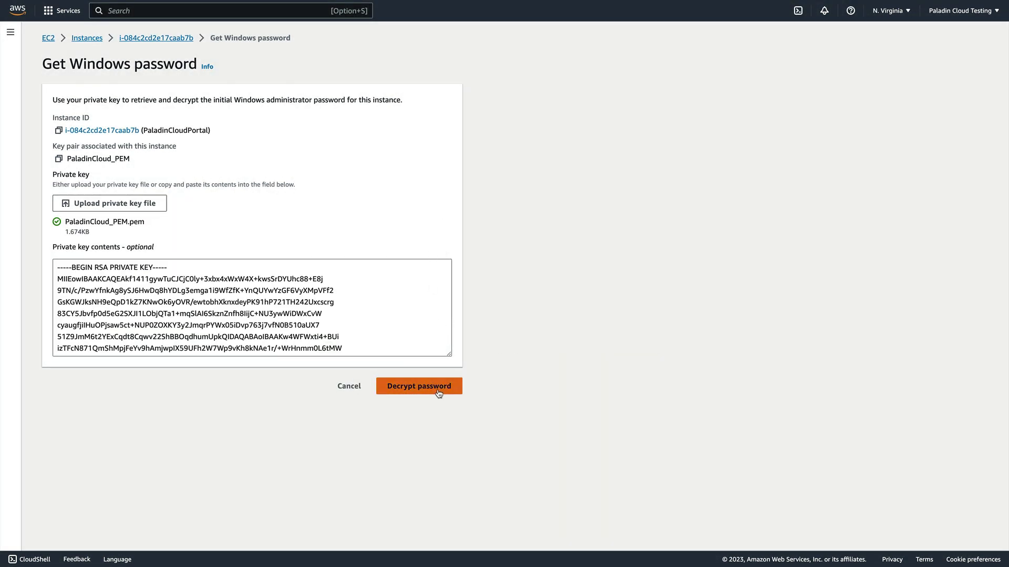
left_click(439, 394)
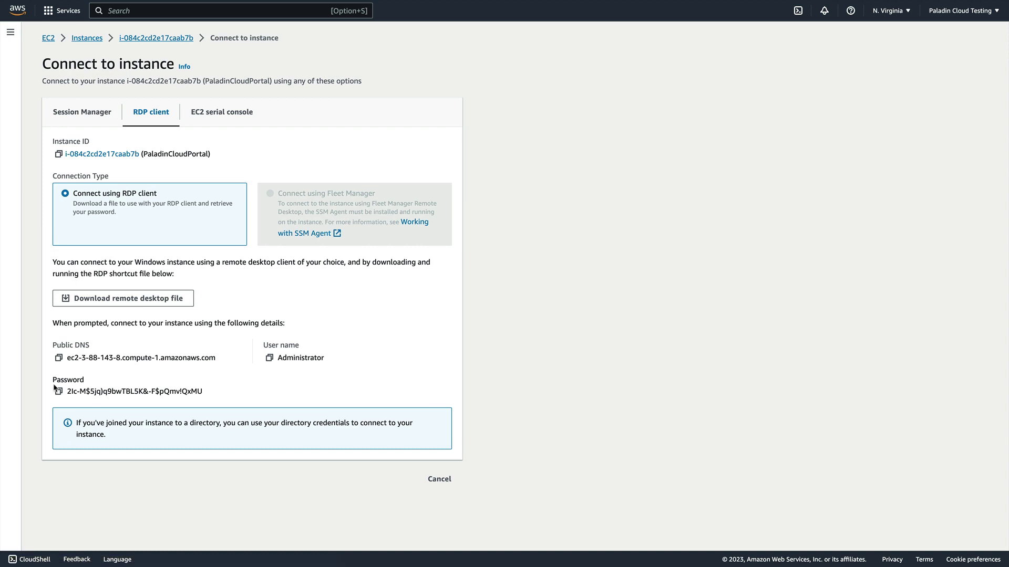
Log in to the remote server with the copied Administrator password and accept its certificate
left_click(58, 391)
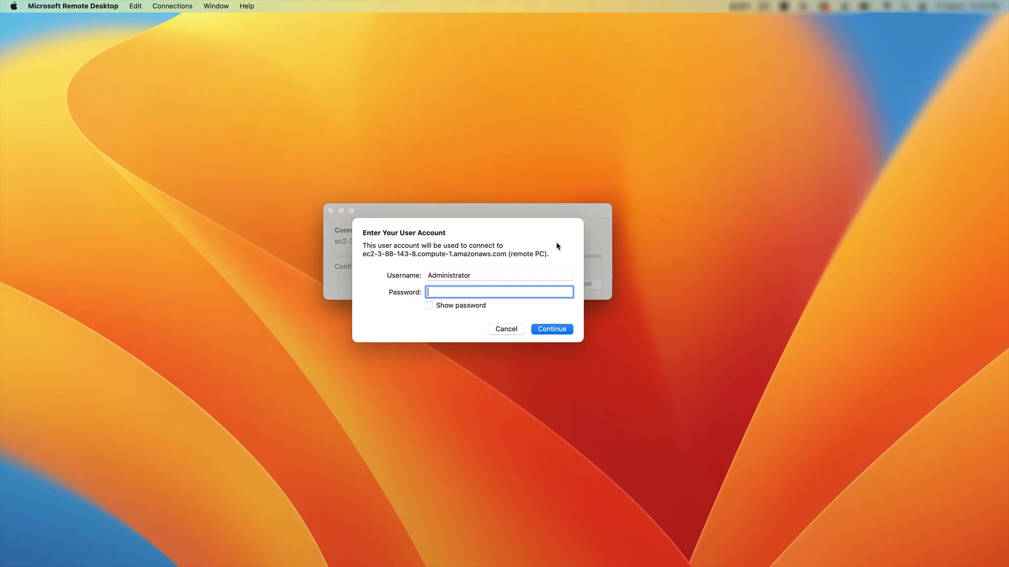
key("super+v")
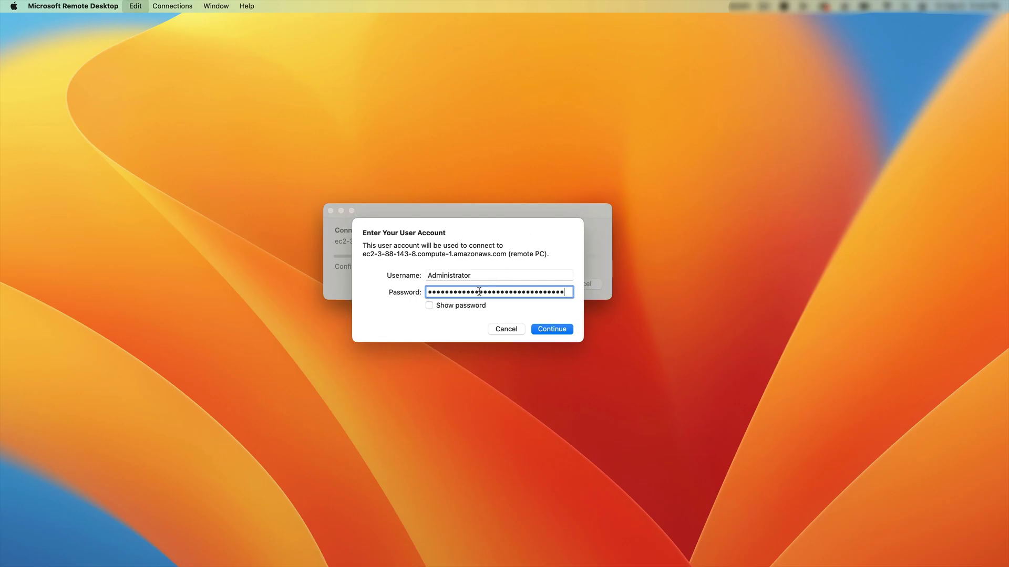
left_click(553, 330)
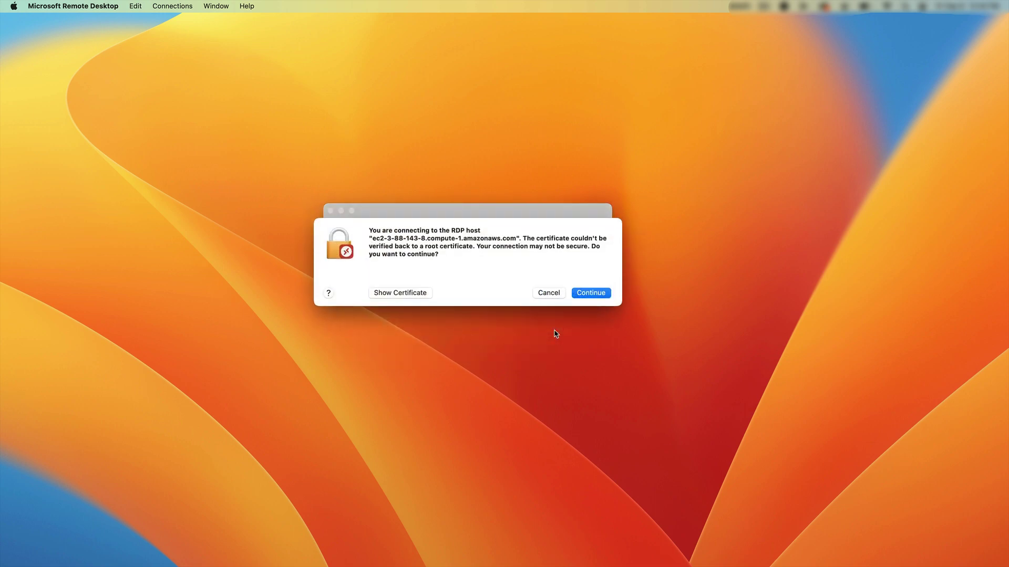
left_click(595, 289)
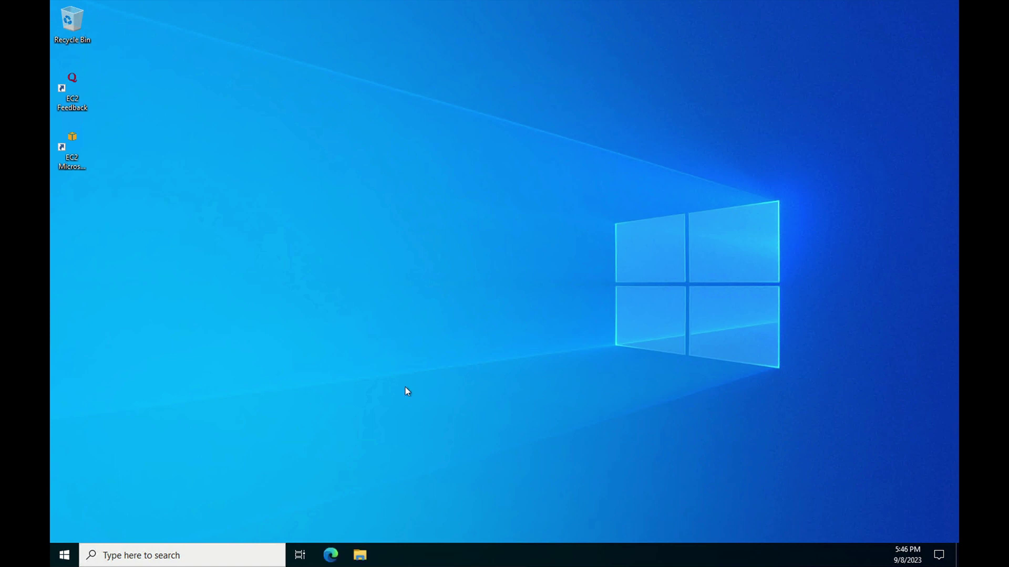
Launch Edge and answer No to making the PC discoverable on Network 2
left_click(331, 556)
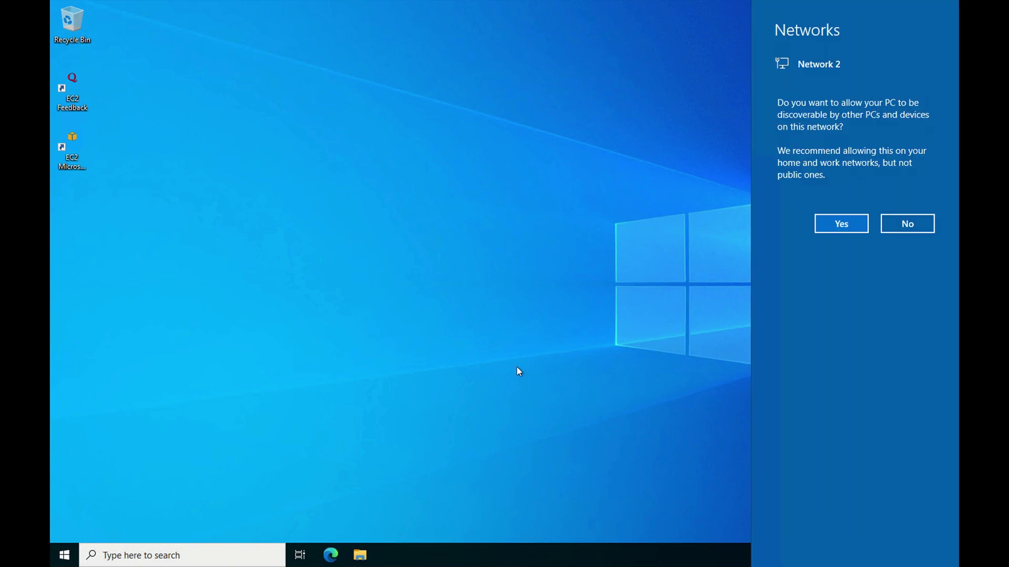
left_click(907, 223)
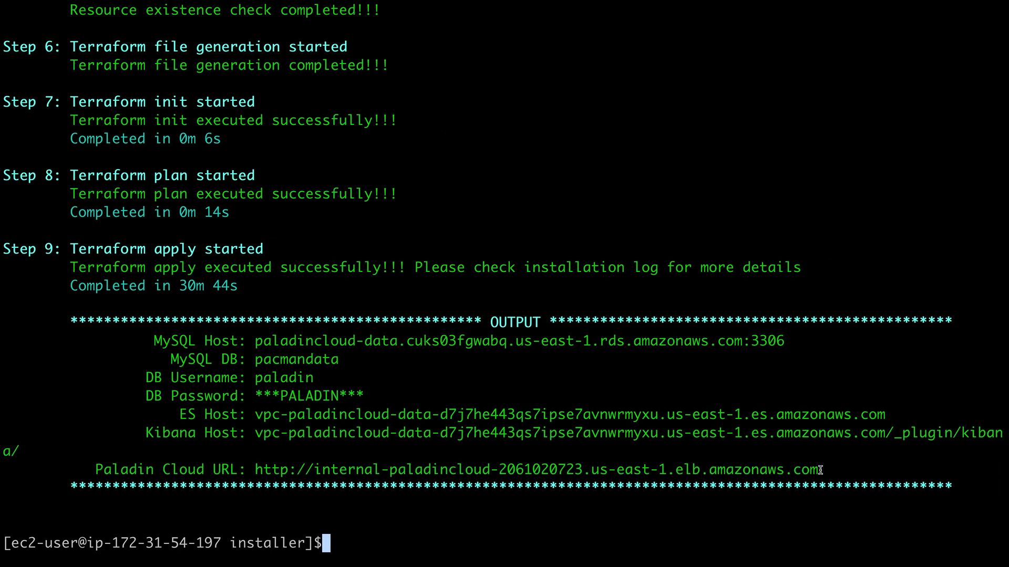
Copy the Paladin Cloud URL from the installer output and load it in Edge
left_click_drag(818, 469, 254, 468)
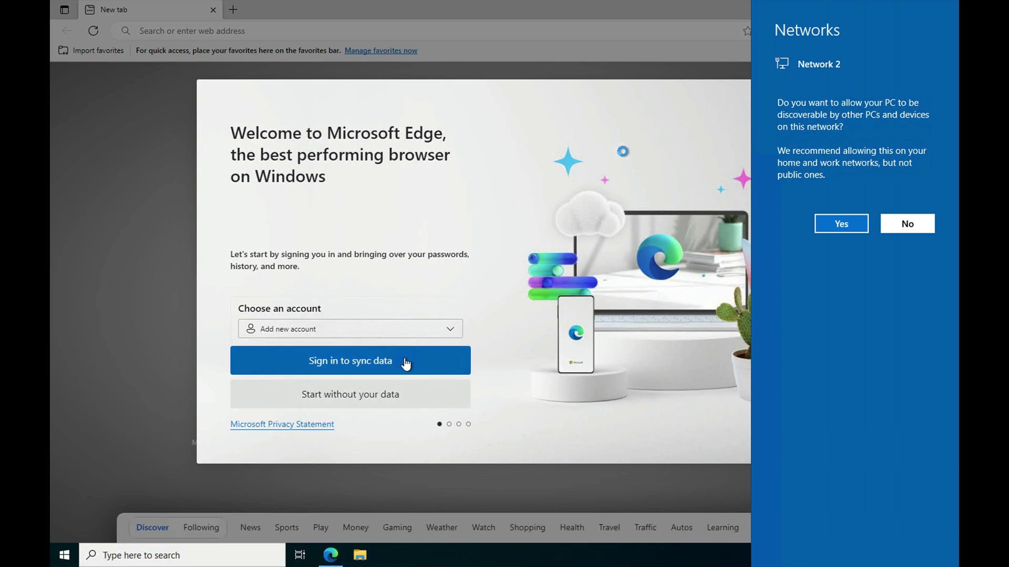
left_click(693, 72)
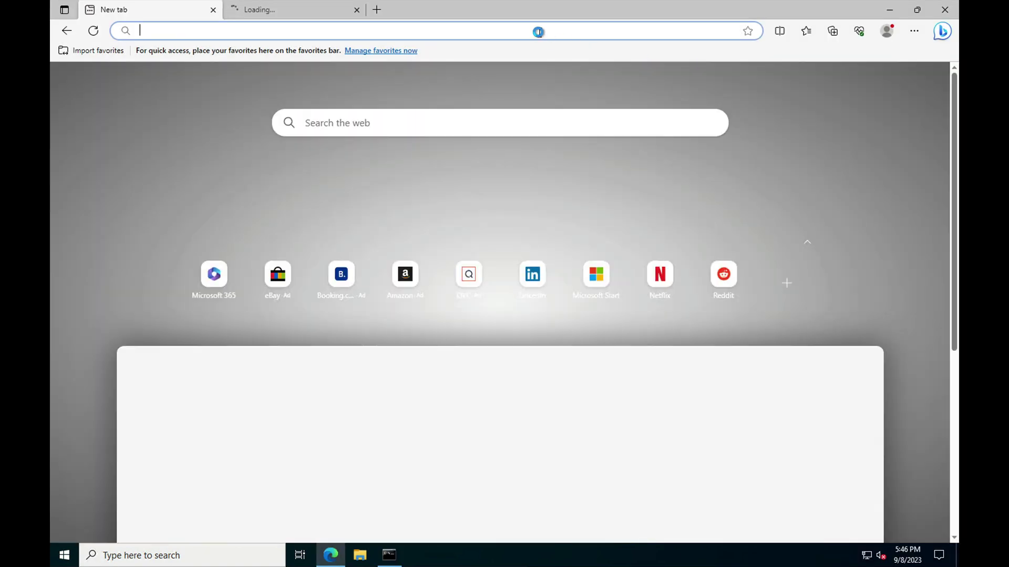
key("ctrl+v")
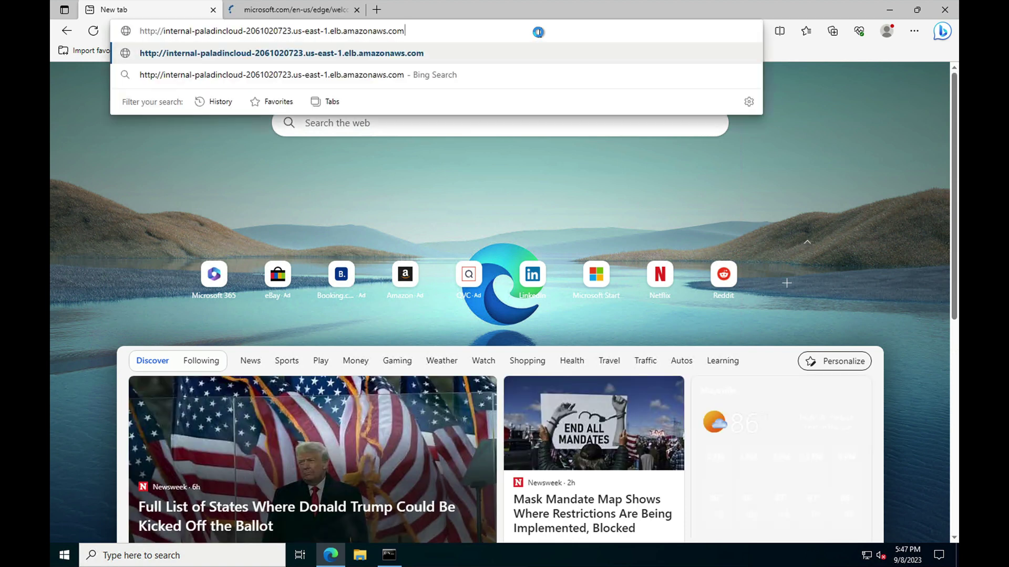
key("Return")
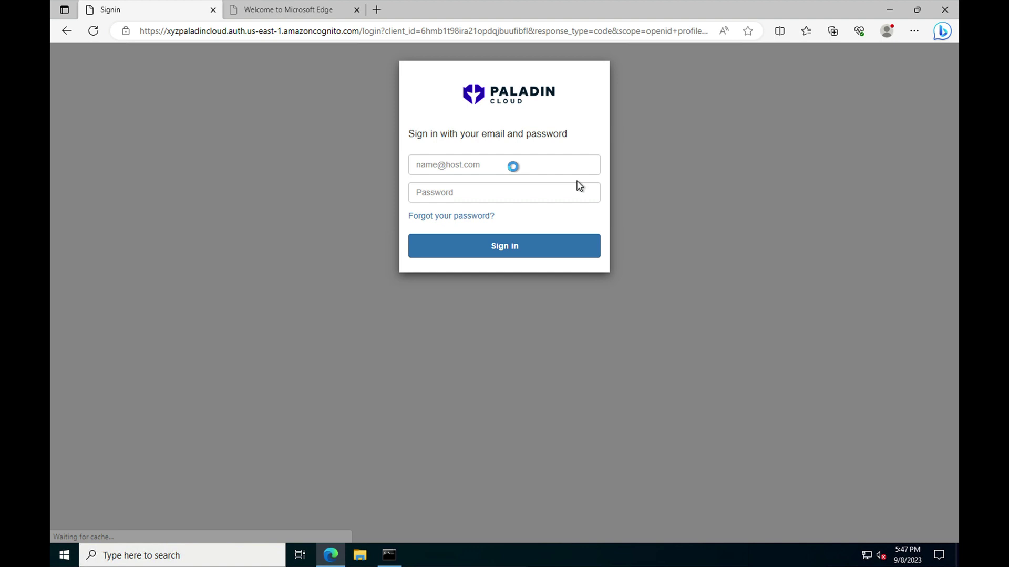
Sign in to Paladin Cloud with the account email and the pasted temporary password
left_click(493, 157)
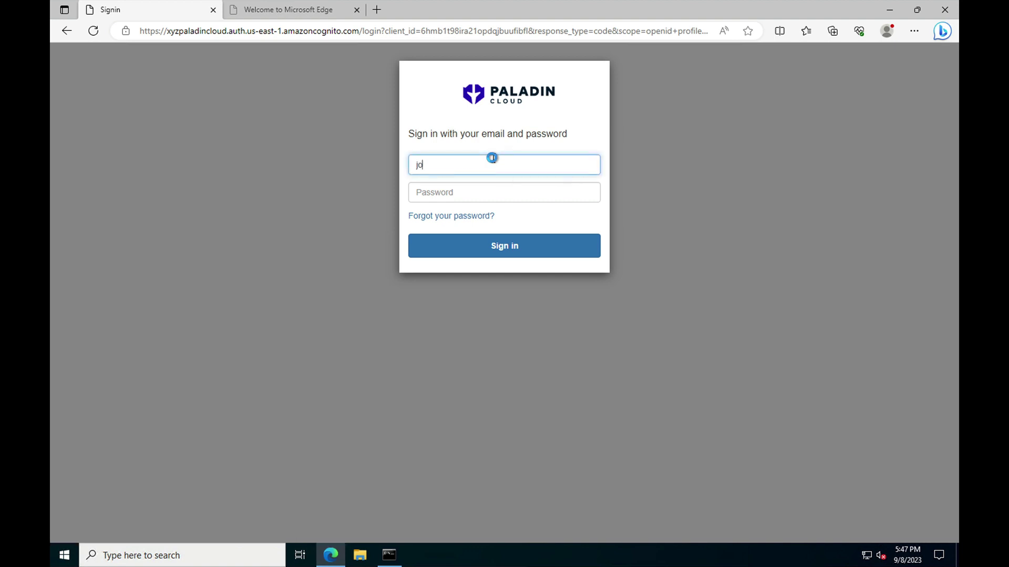
left_click(444, 192)
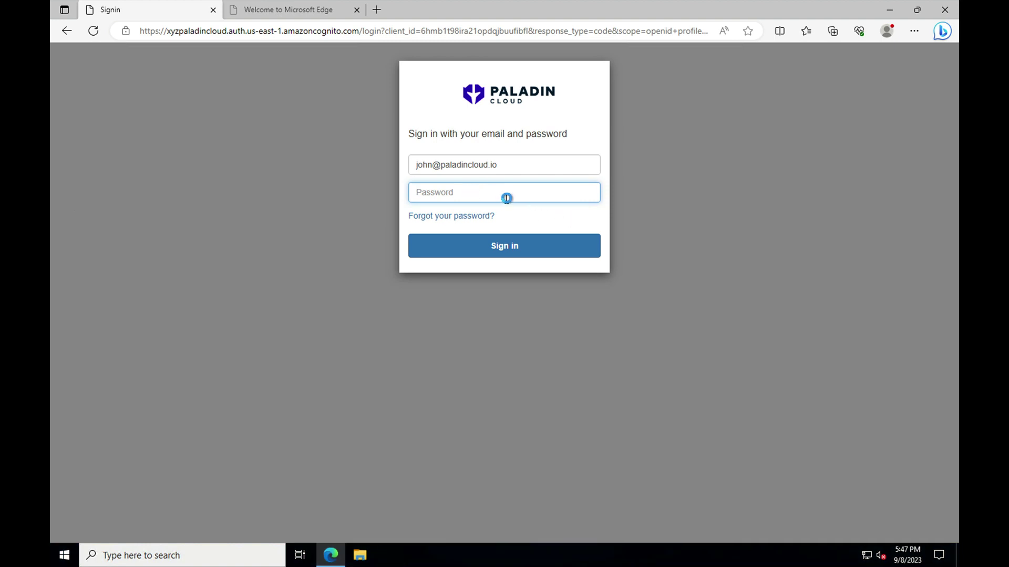
key("ctrl+v")
left_click(503, 248)
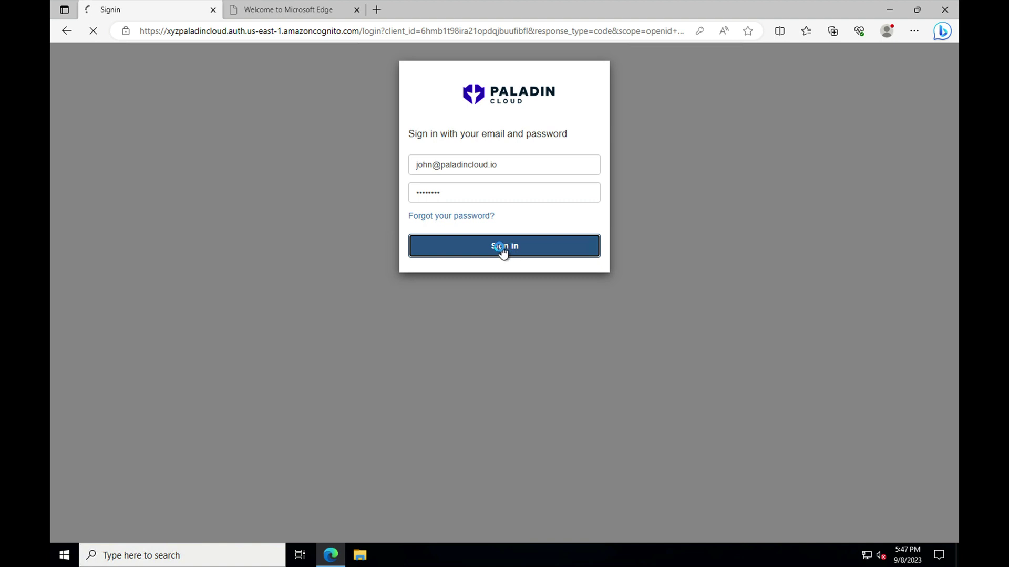
Enter and confirm a new password on the Change Password page and submit it
left_click(528, 202)
type("••••••••••")
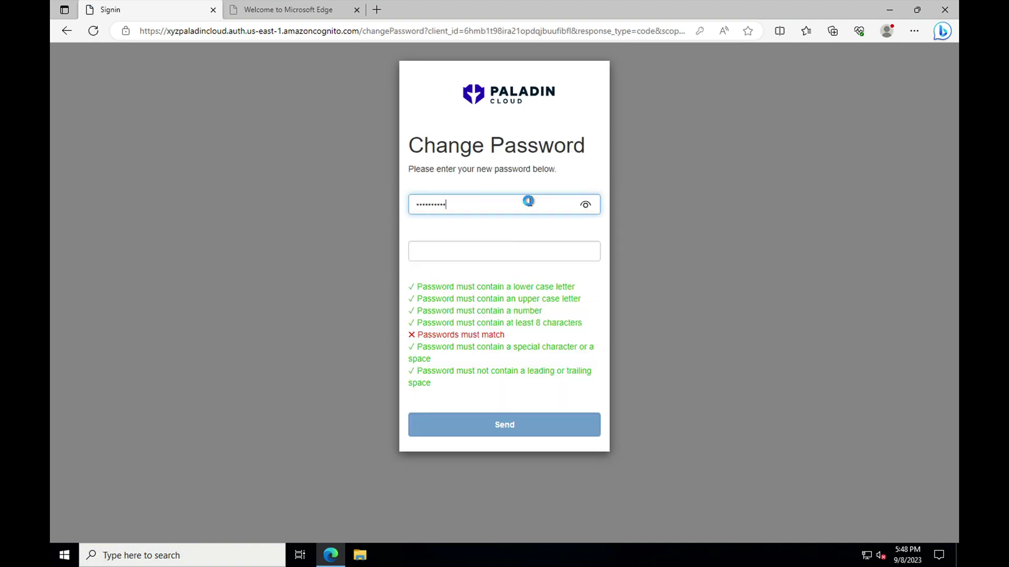
key("Tab")
type("••••••••••")
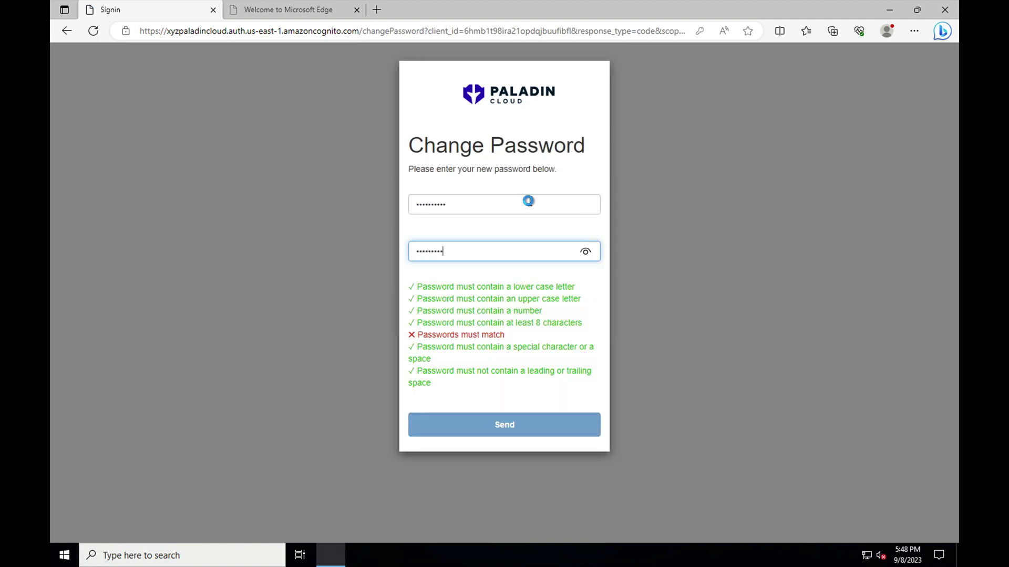
left_click(501, 431)
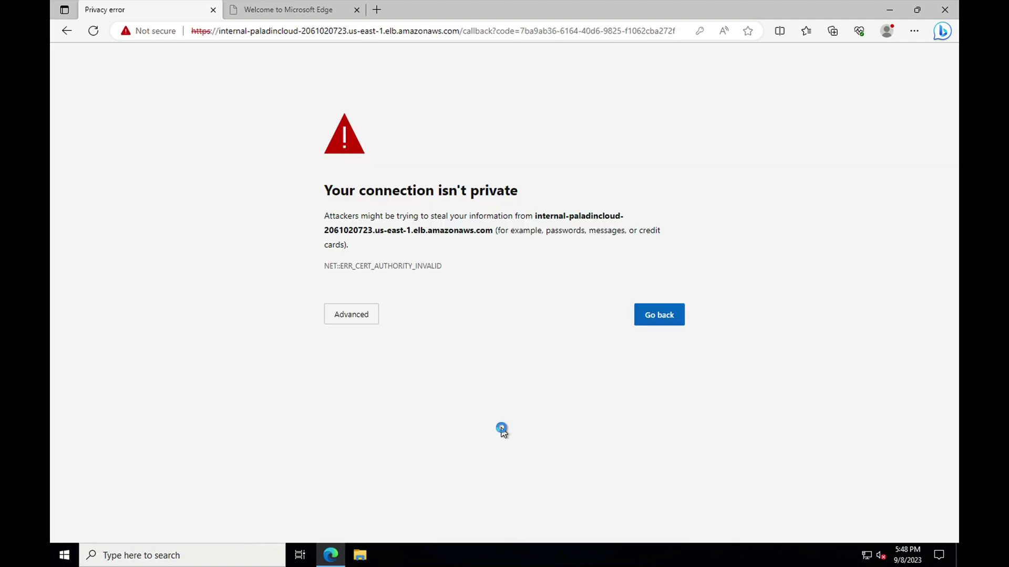
Proceed past Edge's privacy error to load the Paladin Cloud compliance dashboard showing 345 violations
left_click(350, 316)
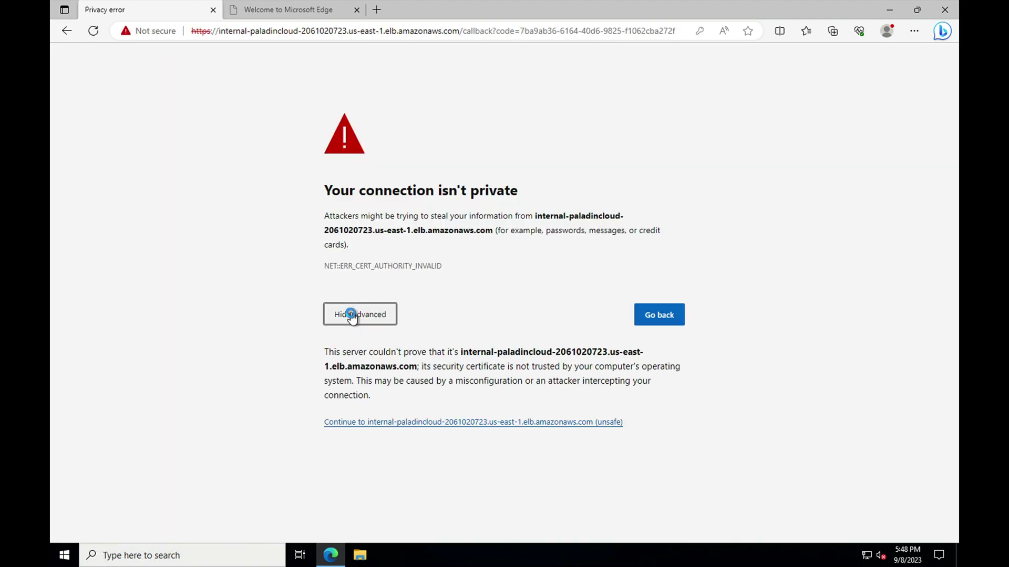
left_click(393, 423)
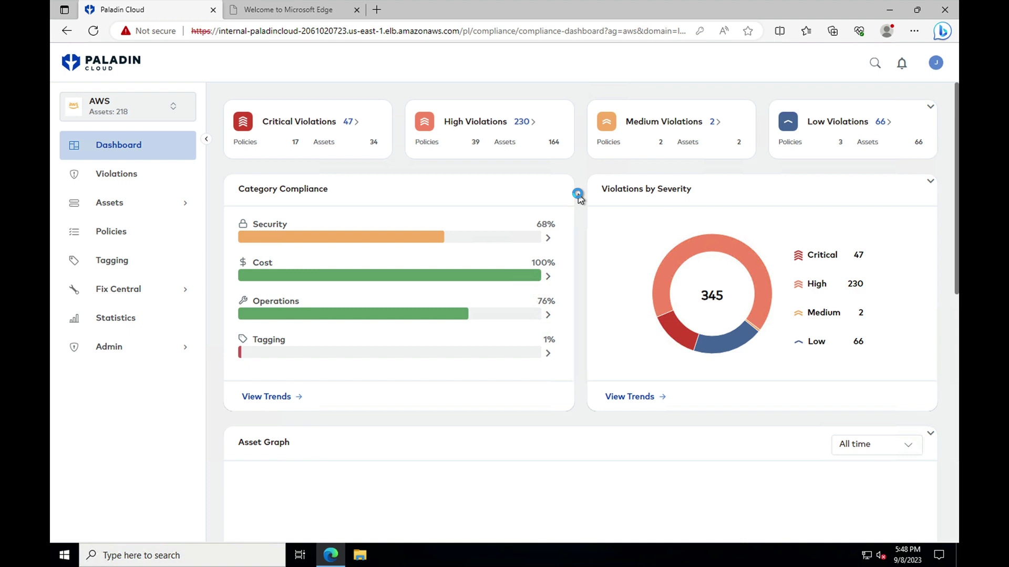
scroll(580, 195, "down", 5)
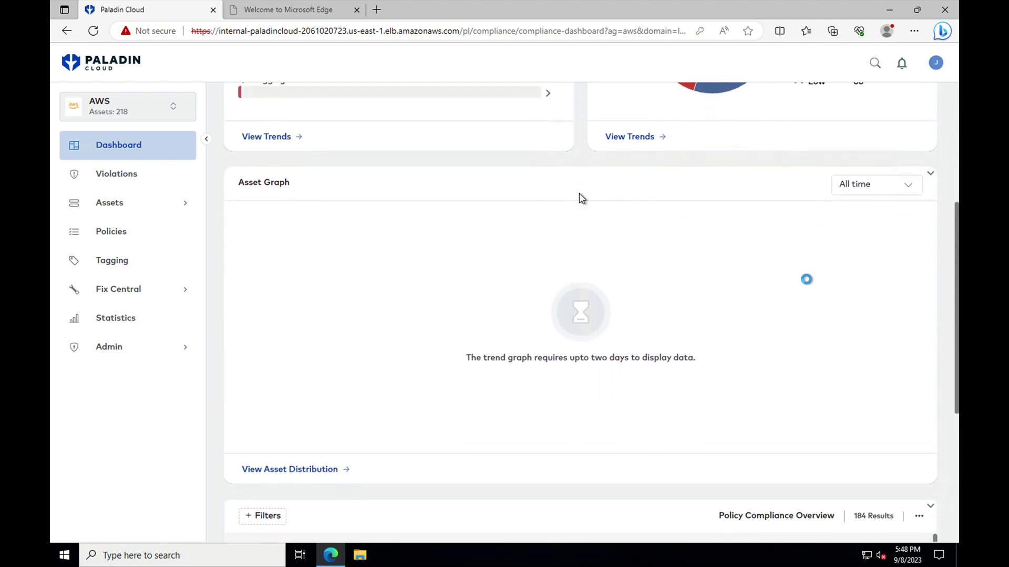
scroll(875, 298, "down", 1)
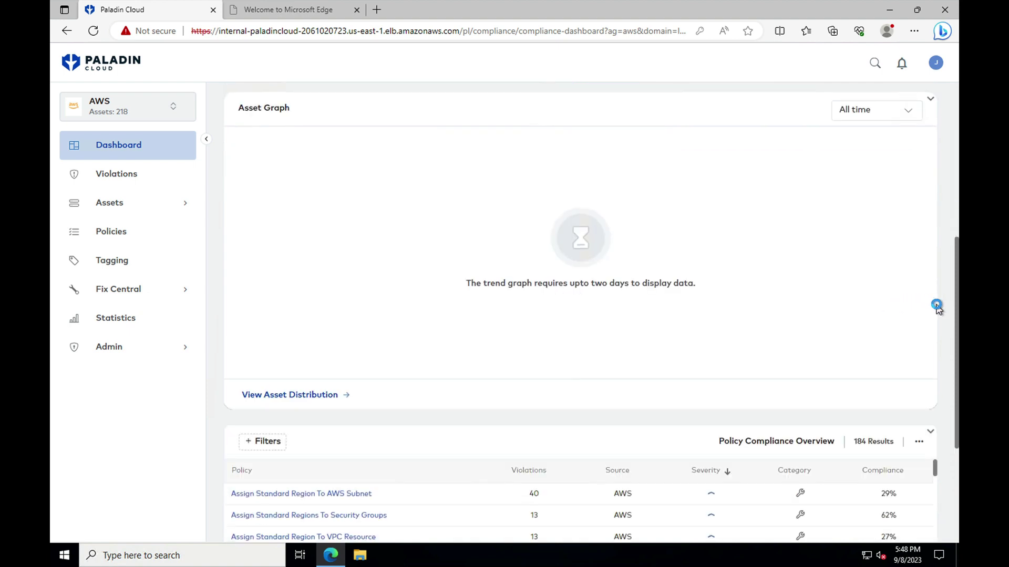
scroll(936, 308, "down", 2)
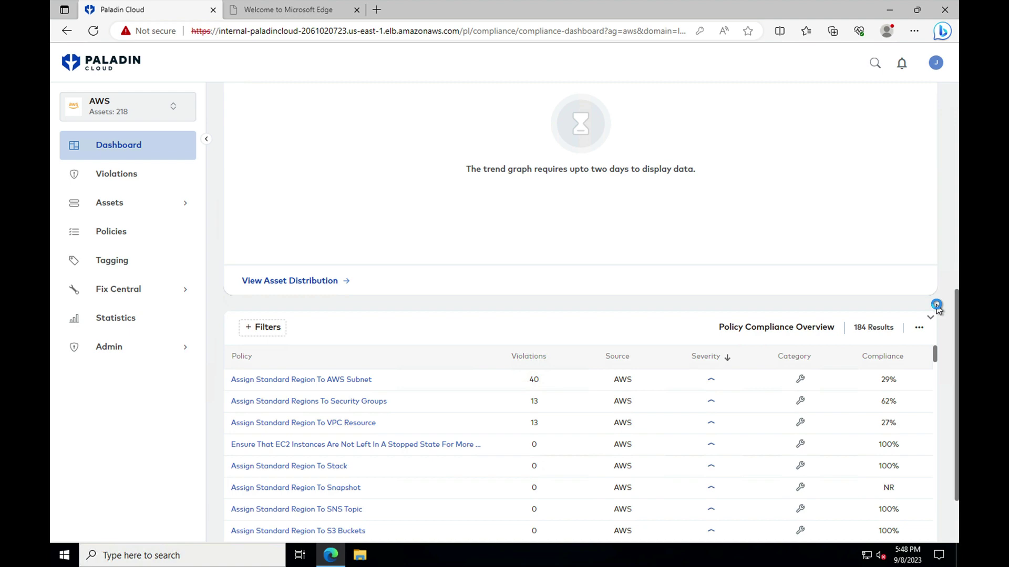
scroll(937, 308, "down", 1)
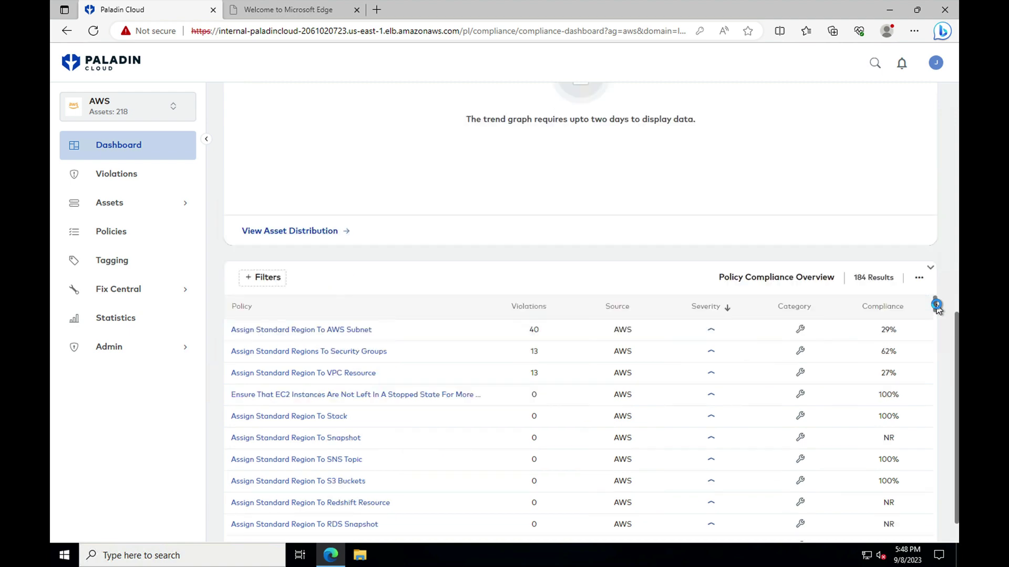
scroll(936, 307, "up", 8)
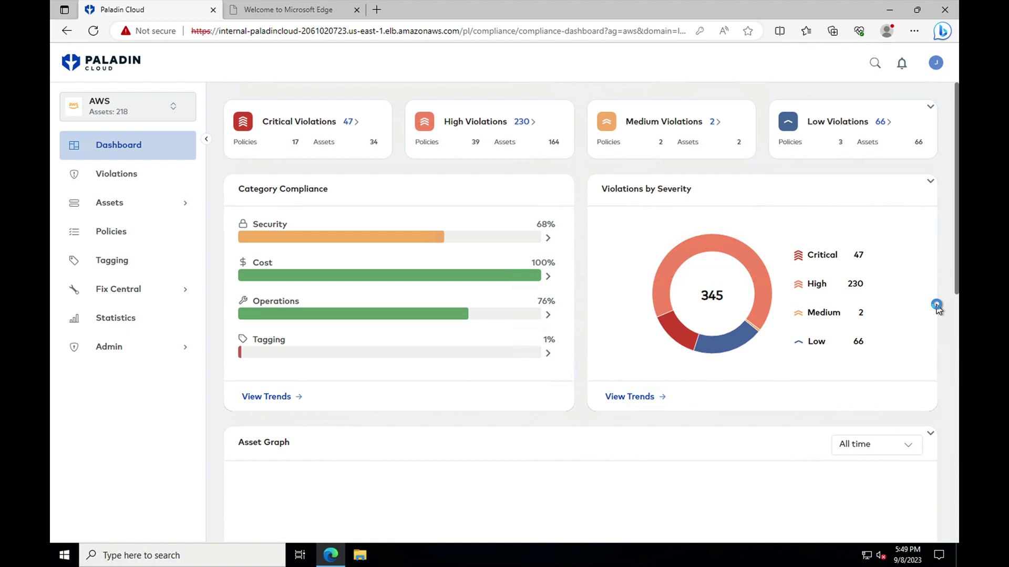
View the Assets distribution, then go to Admin > Plugins and start adding a new plugin
left_click(103, 207)
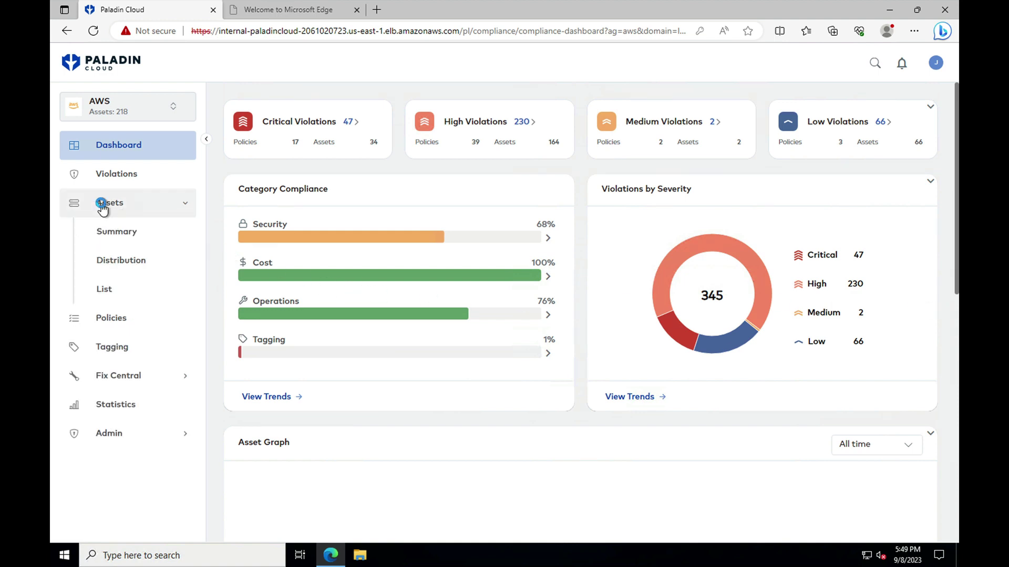
left_click(110, 261)
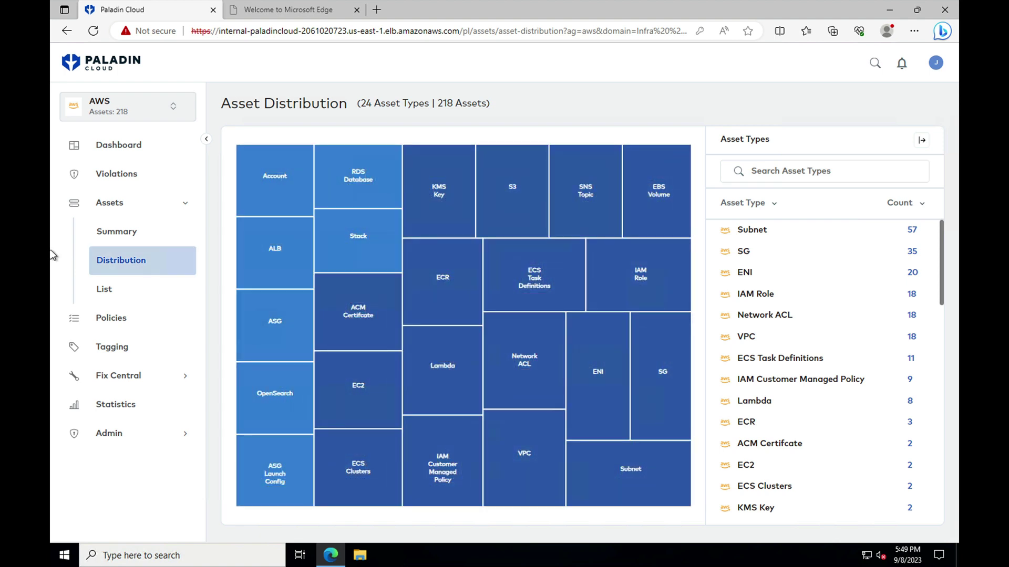
left_click(175, 435)
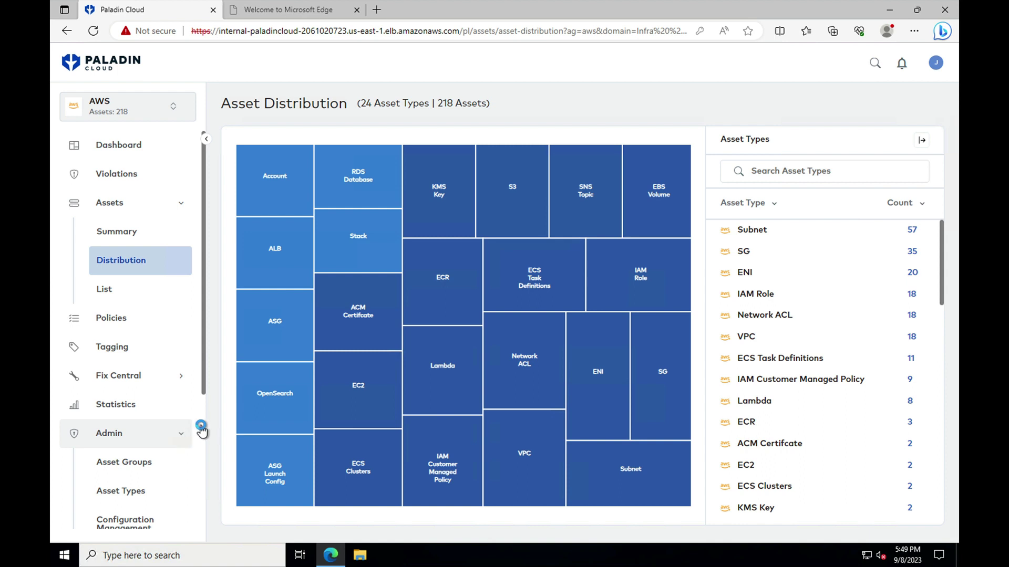
scroll(173, 433, "down", 2)
scroll(169, 436, "down", 3)
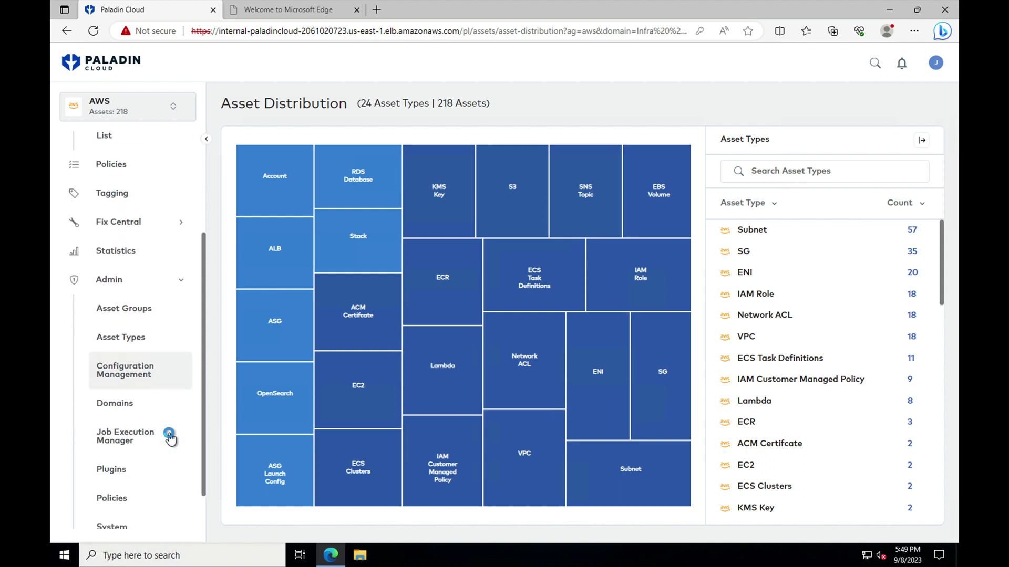
left_click(134, 432)
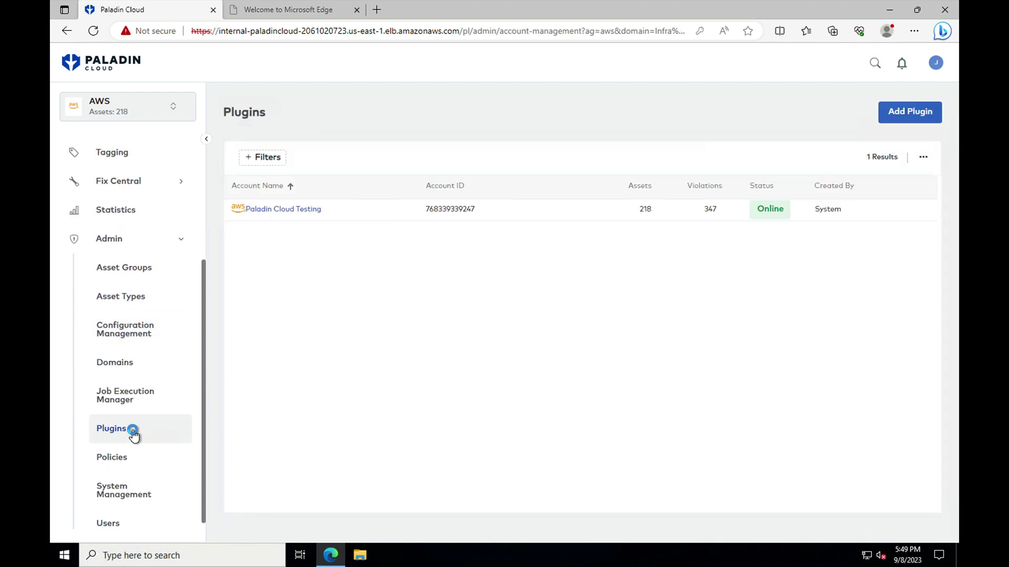
left_click(903, 114)
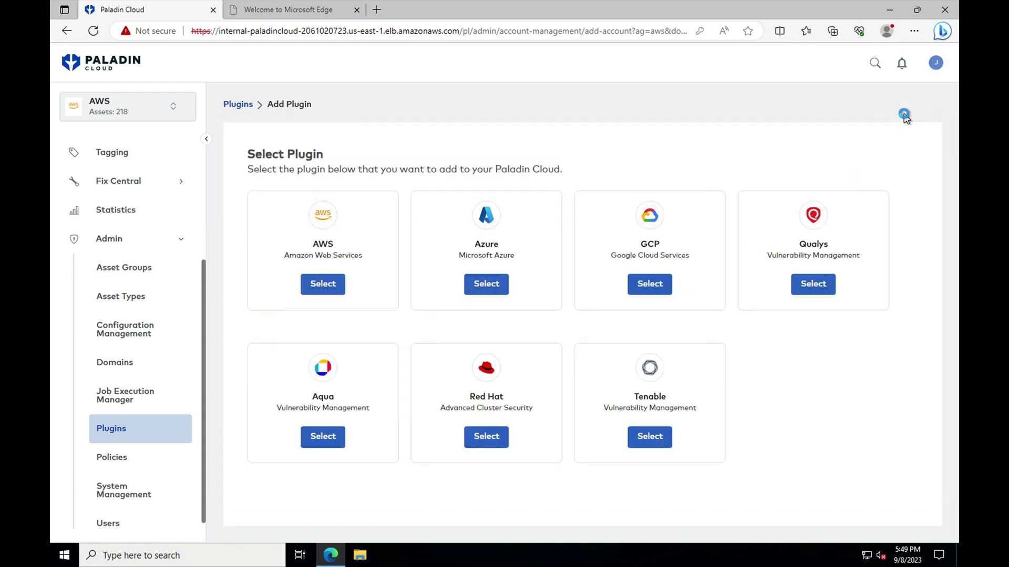